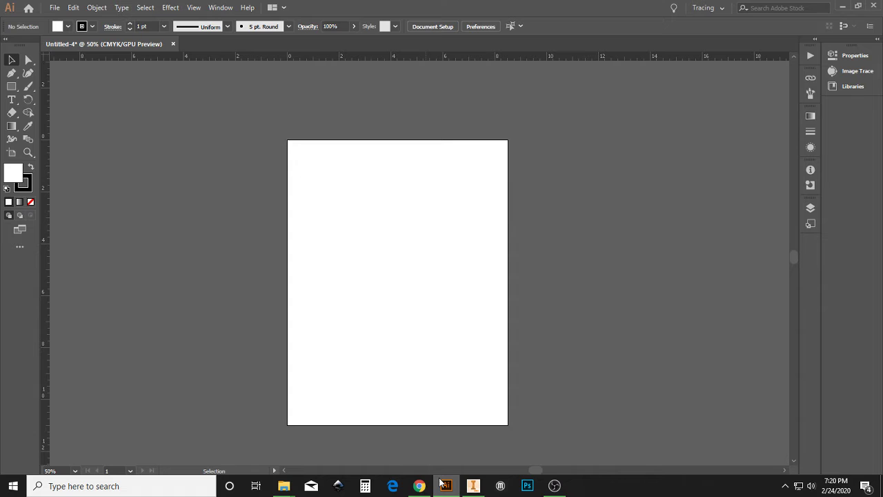
Search Google for 'minion' in Chrome and switch to the Images results.
{"action": "left_click", "coordinate": [419, 486]}
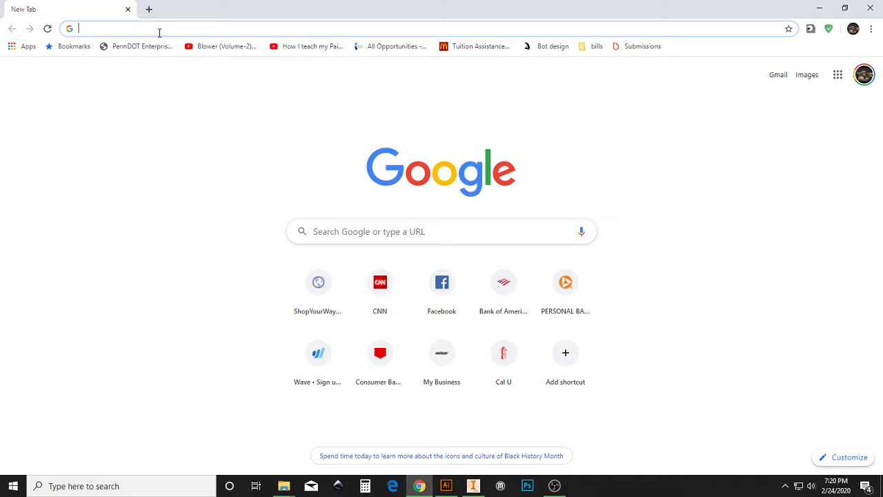
{"action": "type", "text": "minion"}
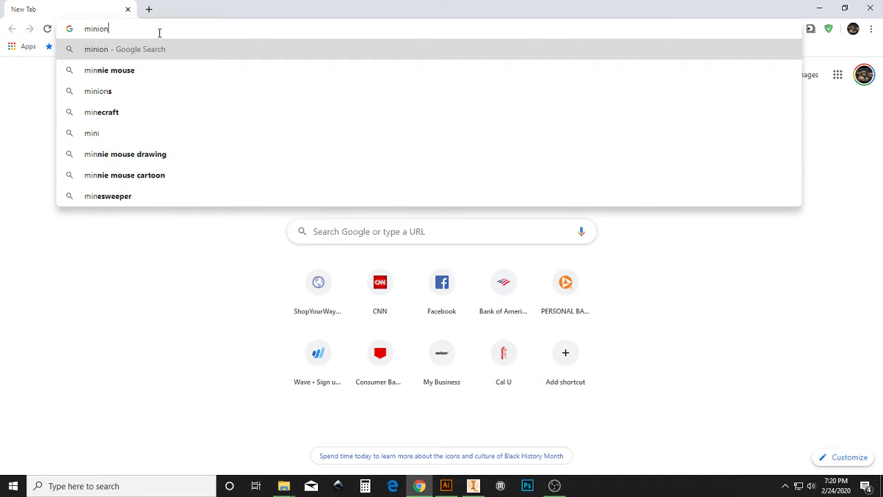
{"action": "key", "text": "Return"}
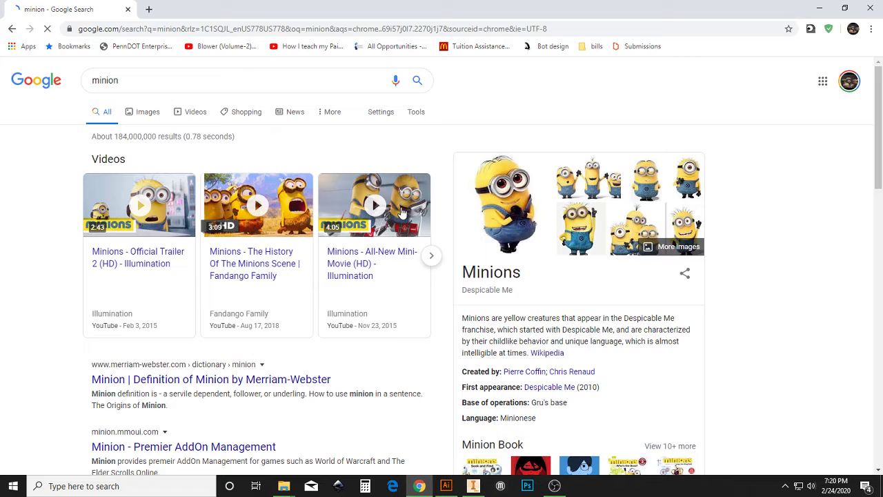
{"action": "left_click", "coordinate": [147, 116]}
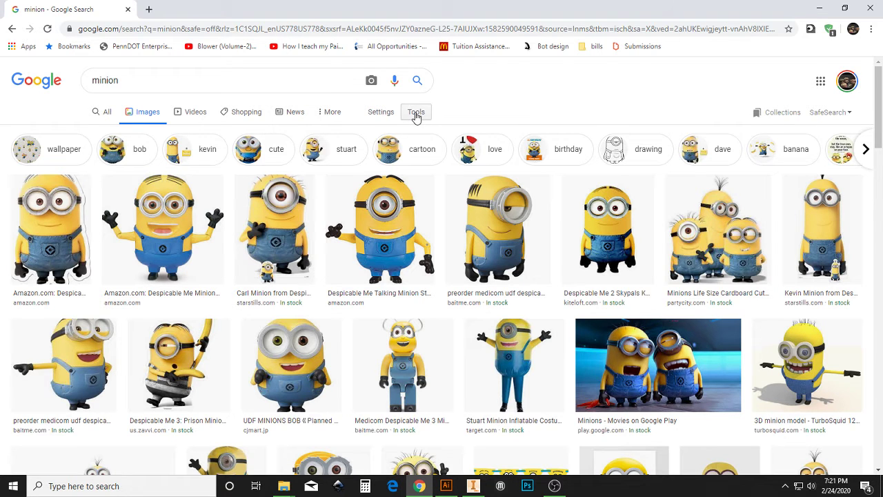
Filter the minion image results to Black and white colour and Clip Art type.
{"action": "left_click", "coordinate": [415, 115]}
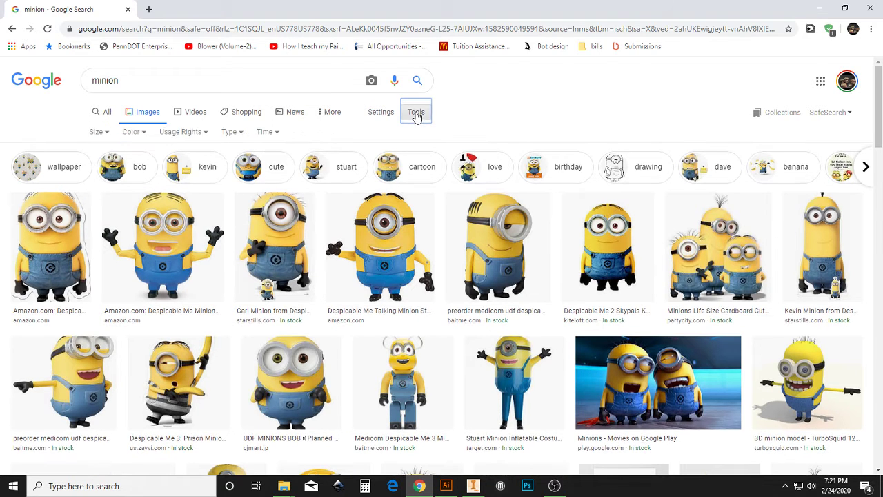
{"action": "left_click", "coordinate": [134, 136]}
{"action": "left_click", "coordinate": [143, 166]}
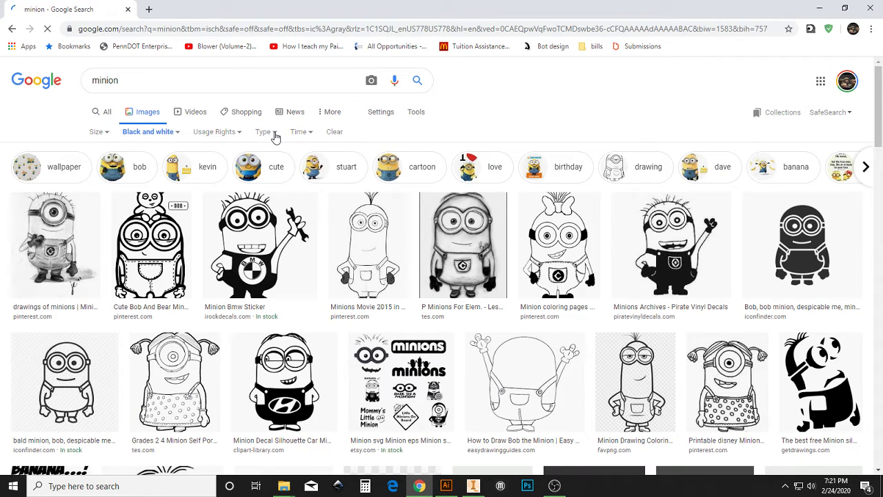
{"action": "left_click", "coordinate": [266, 131]}
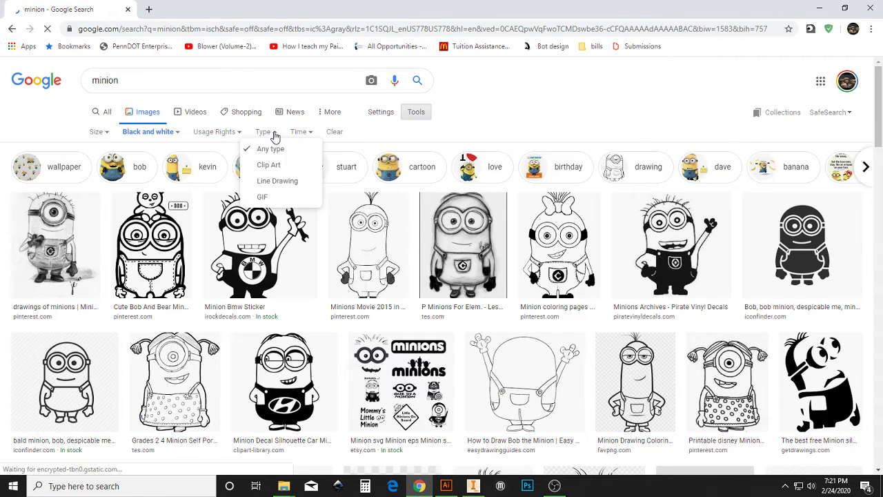
{"action": "left_click", "coordinate": [272, 167]}
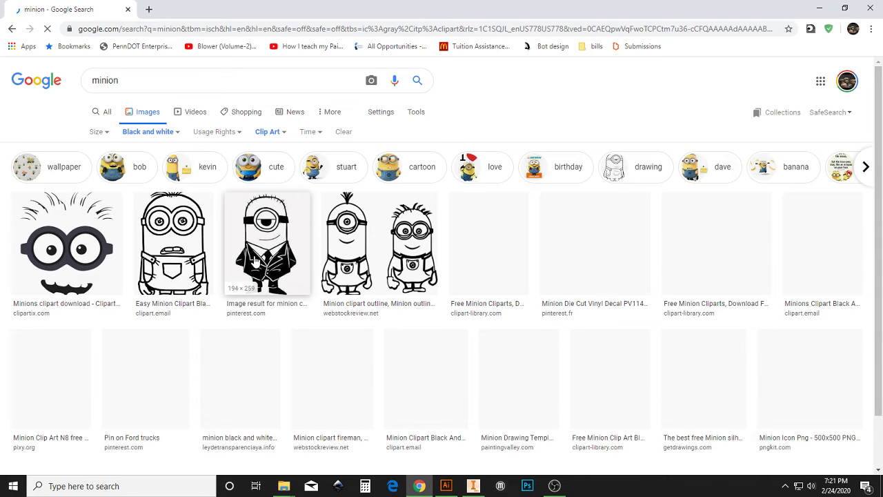
{"action": "scroll", "coordinate": [303, 284], "scroll_direction": "down", "scroll_amount": 1}
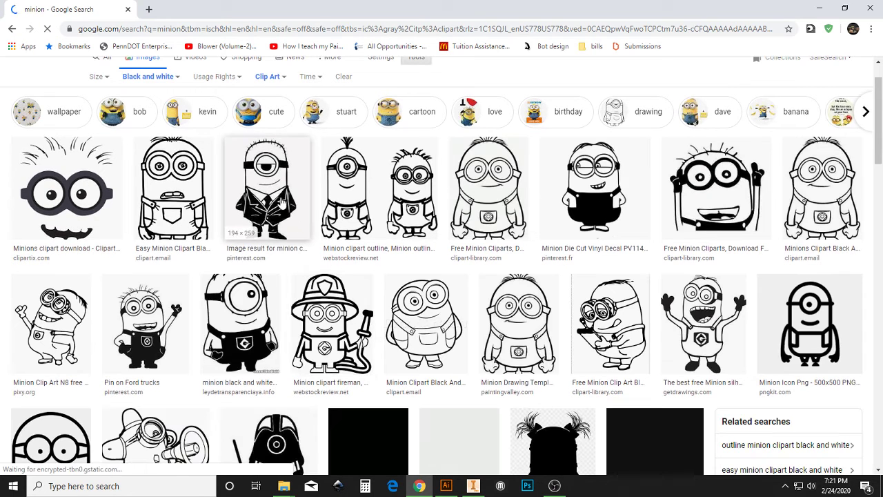
Copy the waving black-and-white minion image from the Pin on Ford trucks result.
{"action": "left_click", "coordinate": [149, 343]}
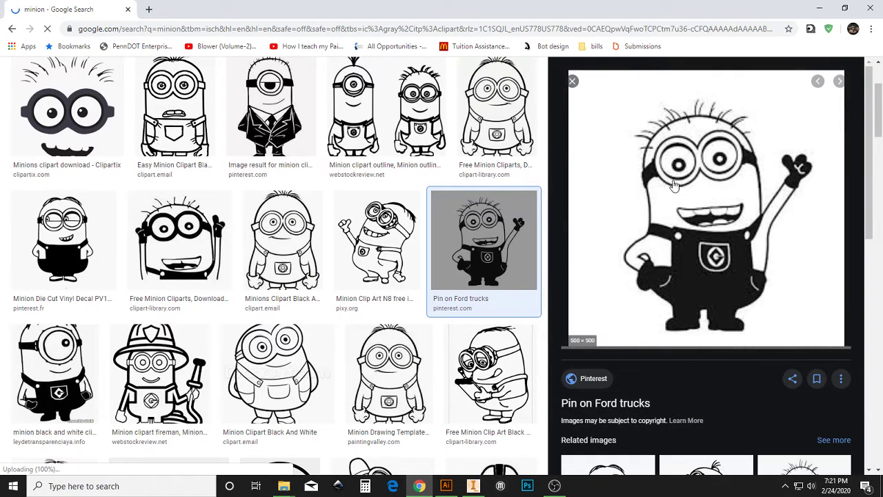
{"action": "right_click", "coordinate": [694, 226]}
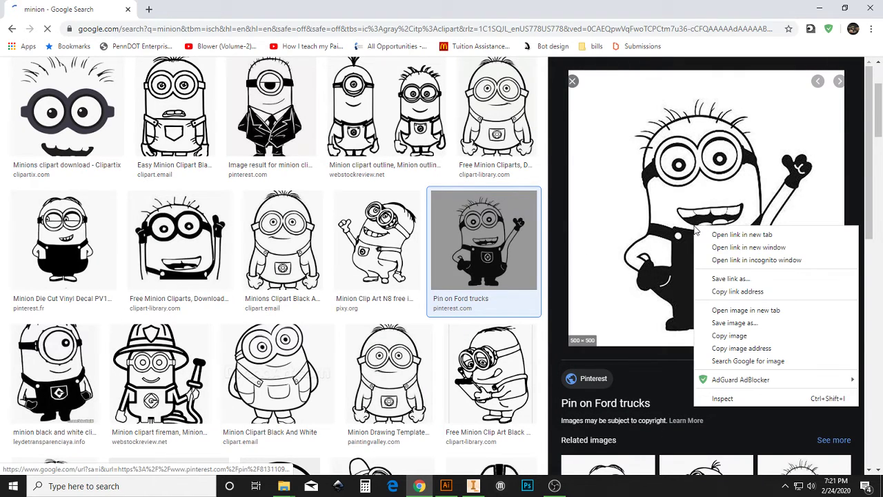
{"action": "left_click", "coordinate": [730, 336]}
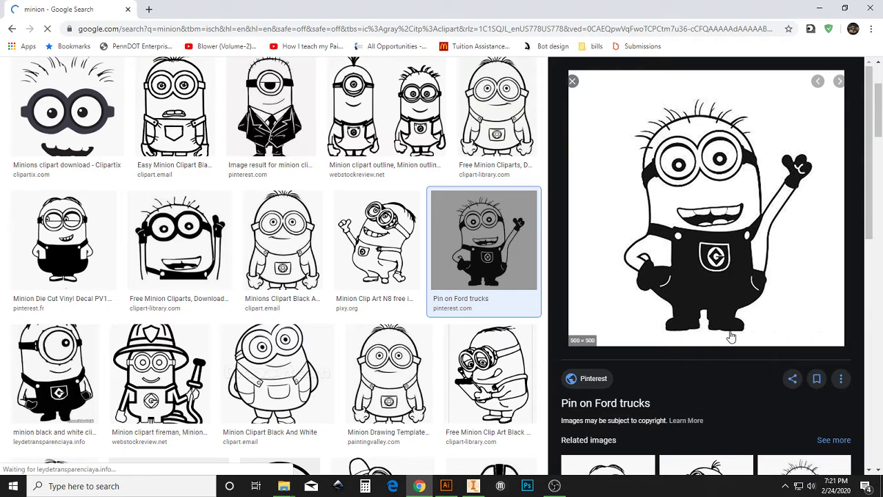
Paste the minion into Illustrator, nudge it left, and zoom in on its hair.
{"action": "left_click", "coordinate": [447, 486]}
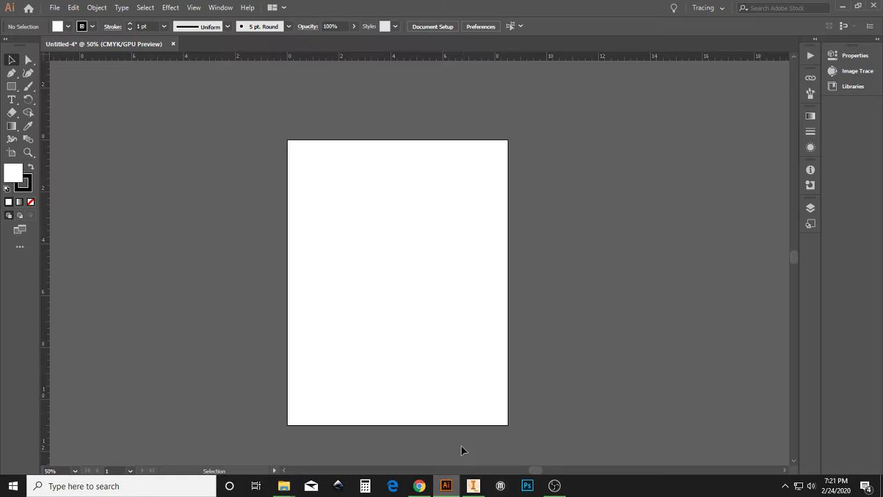
{"action": "left_click", "coordinate": [74, 10]}
{"action": "left_click", "coordinate": [101, 72]}
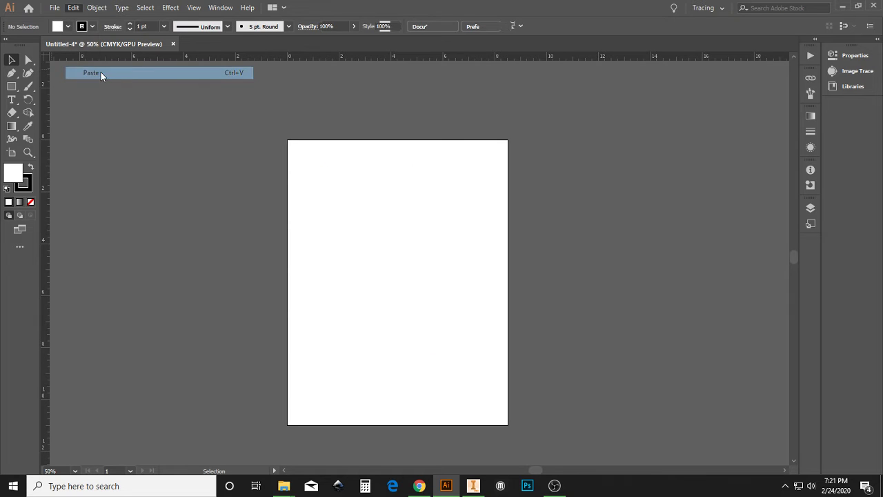
{"action": "left_click_drag", "start_coordinate": [431, 287], "coordinate": [409, 286]}
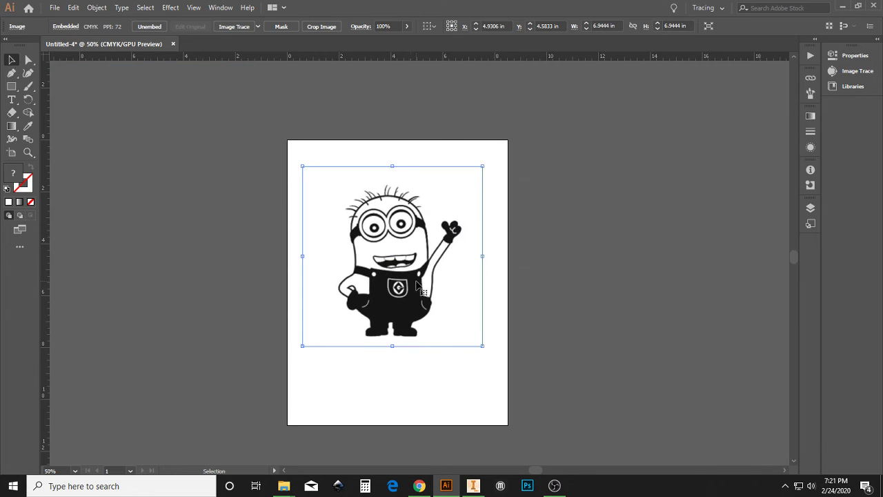
{"action": "left_click", "coordinate": [29, 153]}
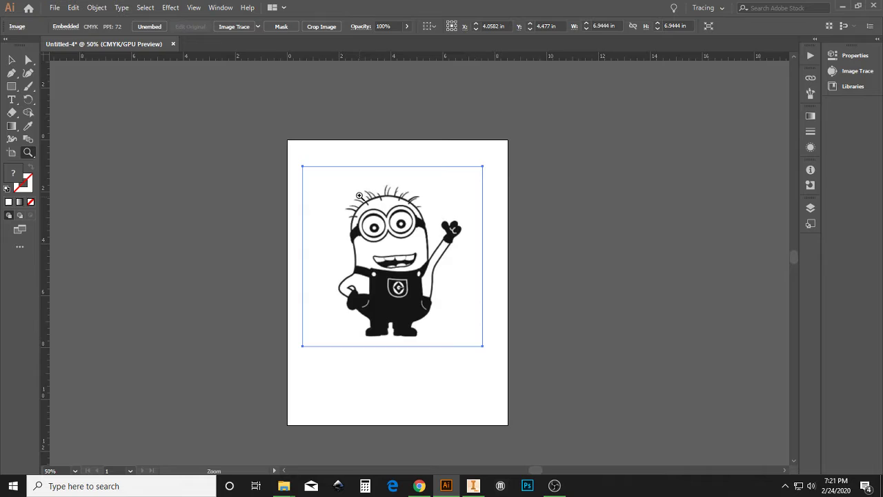
{"action": "left_click_drag", "start_coordinate": [361, 196], "coordinate": [462, 287]}
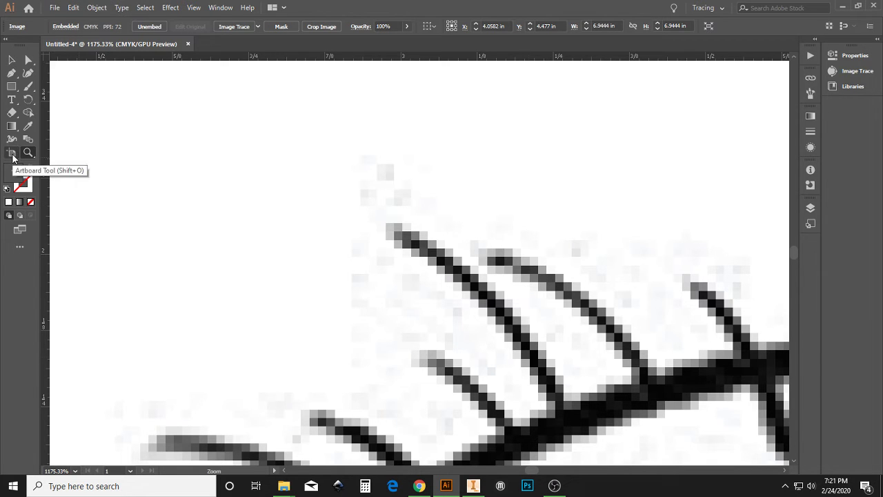
Zoom back out from the hair until the whole minion is visible.
{"action": "scroll", "coordinate": [533, 333], "scroll_direction": "up", "scroll_amount": 1}
{"action": "scroll", "coordinate": [414, 304], "scroll_direction": "down", "scroll_amount": 2}
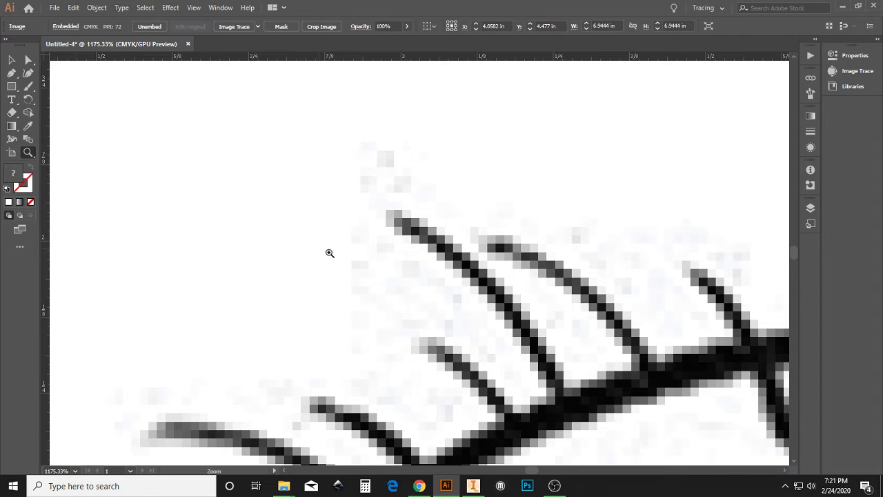
{"action": "right_click", "coordinate": [331, 254]}
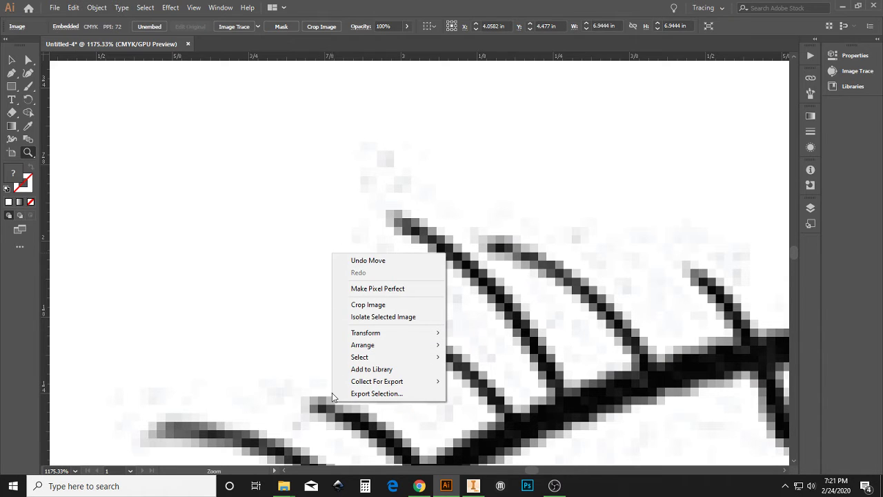
{"action": "left_click", "coordinate": [27, 153]}
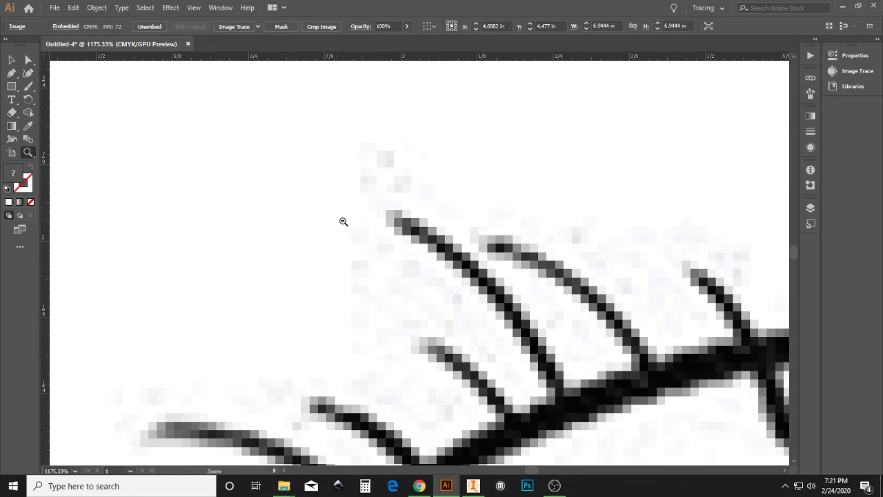
{"action": "left_click", "coordinate": [345, 222], "text": "alt"}
{"action": "left_click", "coordinate": [534, 266], "text": "alt"}
{"action": "left_click", "coordinate": [539, 267], "text": "alt"}
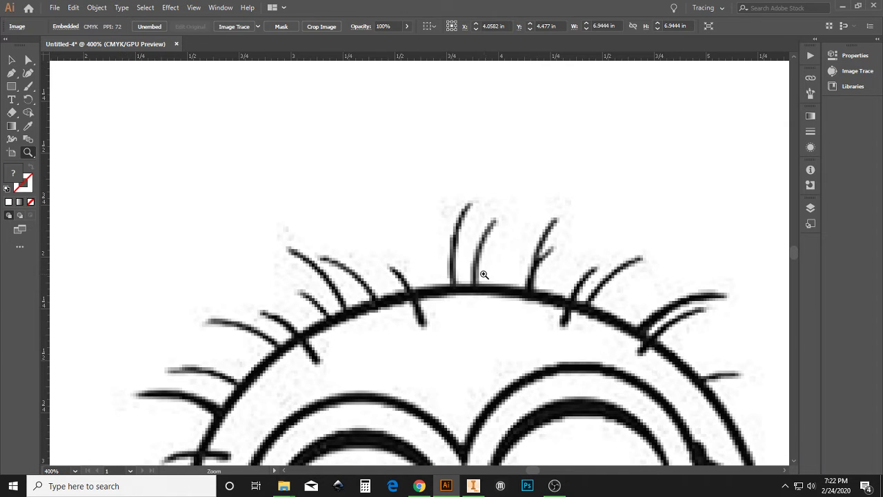
{"action": "left_click", "coordinate": [462, 276], "text": "alt"}
{"action": "left_click", "coordinate": [466, 275], "text": "alt"}
{"action": "left_click", "coordinate": [469, 272], "text": "alt"}
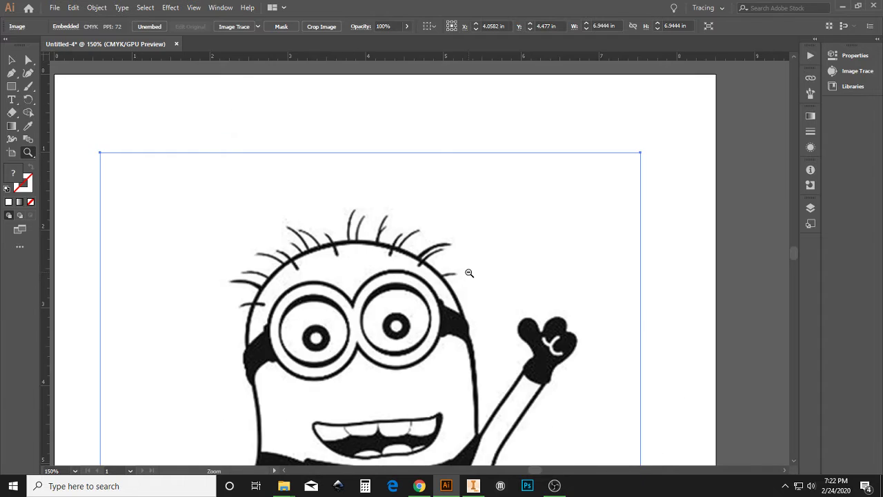
{"action": "left_click", "coordinate": [470, 273], "text": "alt"}
Move the minion higher on the artboard and zoom in closely on its head.
{"action": "left_click", "coordinate": [11, 60]}
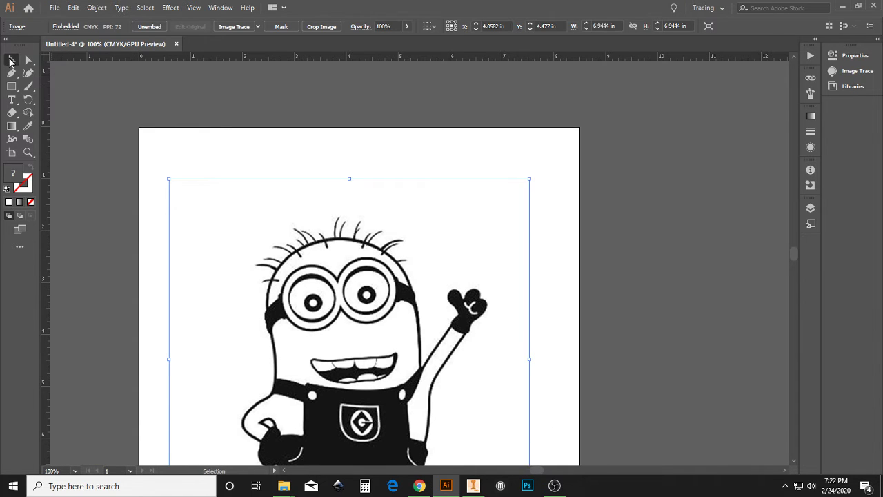
{"action": "left_click_drag", "start_coordinate": [387, 424], "coordinate": [394, 368]}
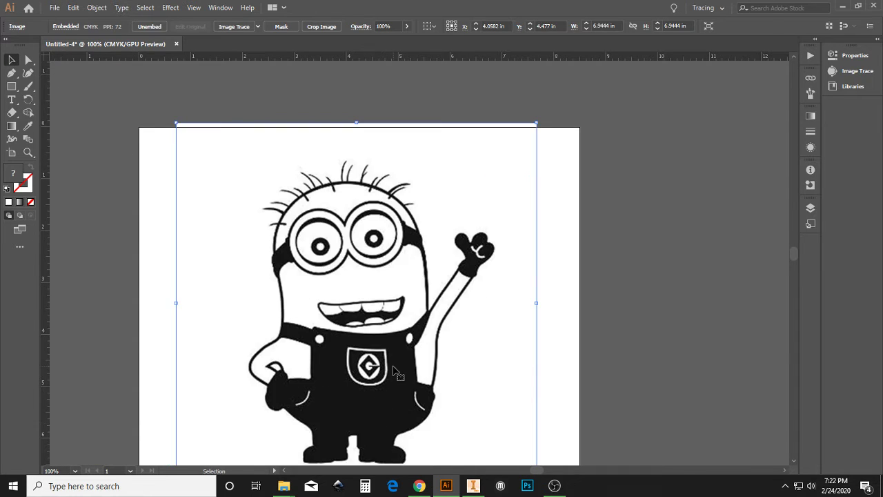
{"action": "left_click", "coordinate": [29, 152]}
{"action": "left_click_drag", "start_coordinate": [279, 171], "coordinate": [420, 351]}
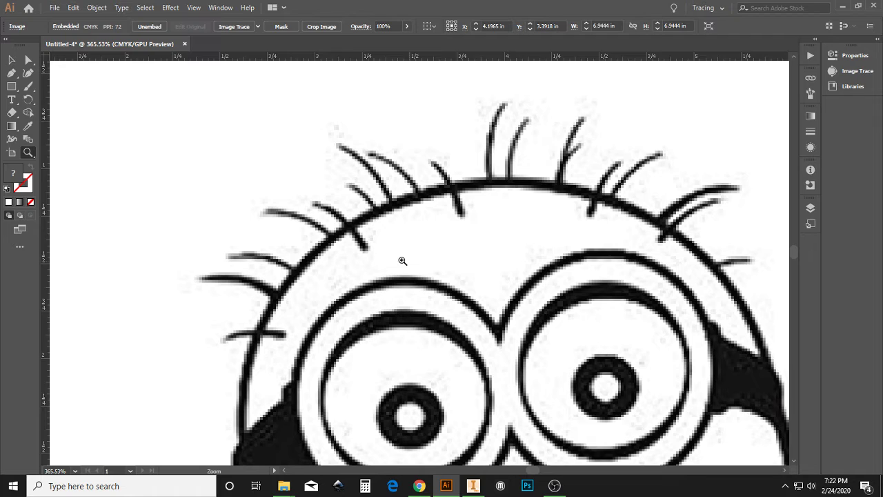
Image Trace and Expand the minion, then drag the vector result right of the artboard.
{"action": "left_click", "coordinate": [230, 28]}
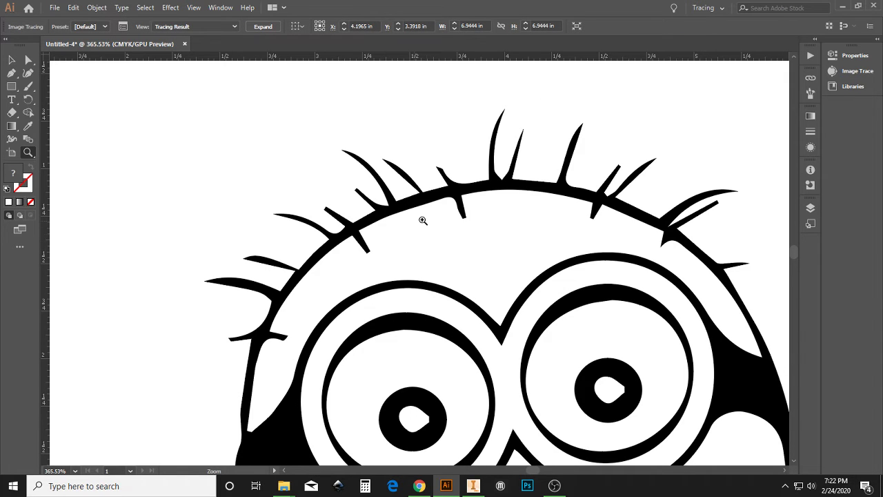
{"action": "left_click", "coordinate": [262, 27]}
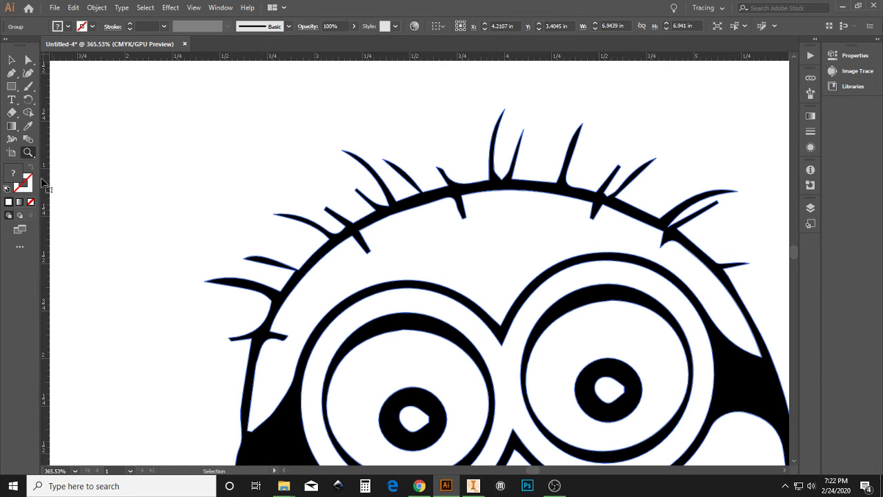
{"action": "left_click", "coordinate": [28, 153]}
{"action": "scroll", "coordinate": [342, 256], "scroll_direction": "down", "scroll_amount": 2}
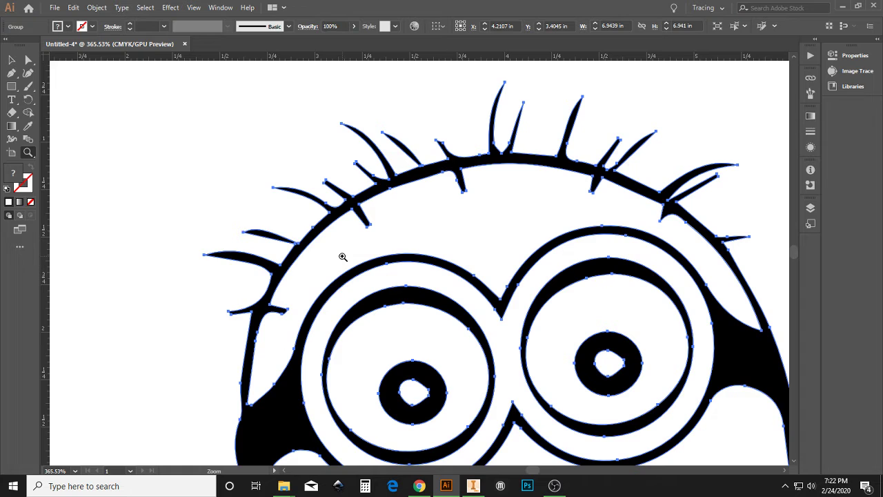
{"action": "left_click", "coordinate": [471, 253], "text": "alt"}
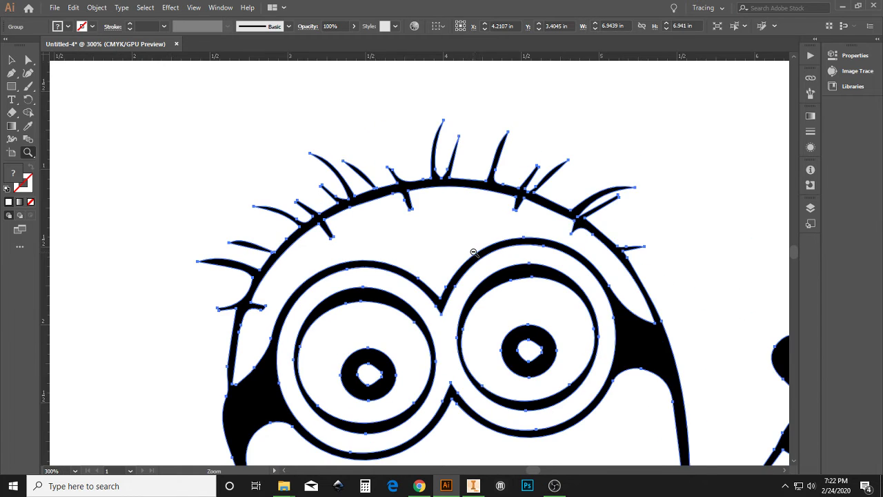
{"action": "left_click", "coordinate": [473, 254], "text": "alt"}
{"action": "left_click", "coordinate": [476, 253], "text": "alt"}
{"action": "left_click", "coordinate": [478, 253], "text": "alt"}
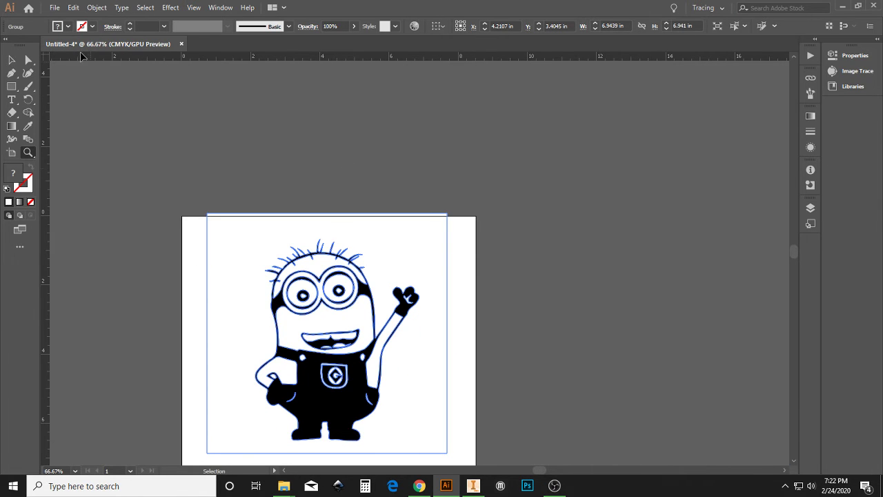
{"action": "left_click", "coordinate": [11, 61]}
{"action": "left_click_drag", "start_coordinate": [251, 265], "coordinate": [553, 229]}
Ungroup the traced minion with Object > Ungroup and delete its white background square.
{"action": "left_click", "coordinate": [554, 126]}
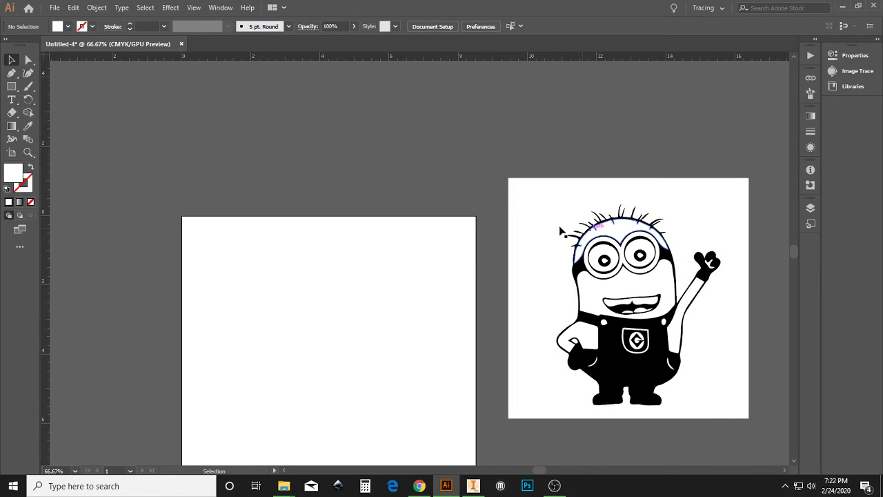
{"action": "left_click", "coordinate": [541, 195]}
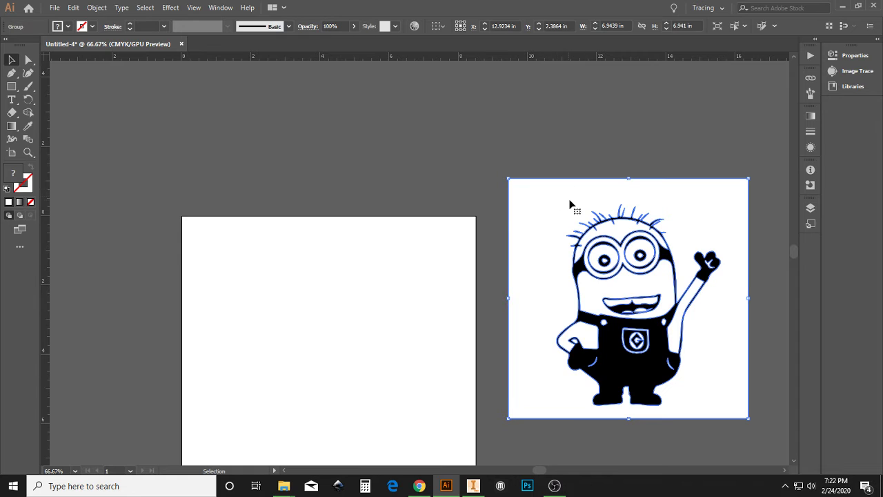
{"action": "left_click", "coordinate": [96, 8]}
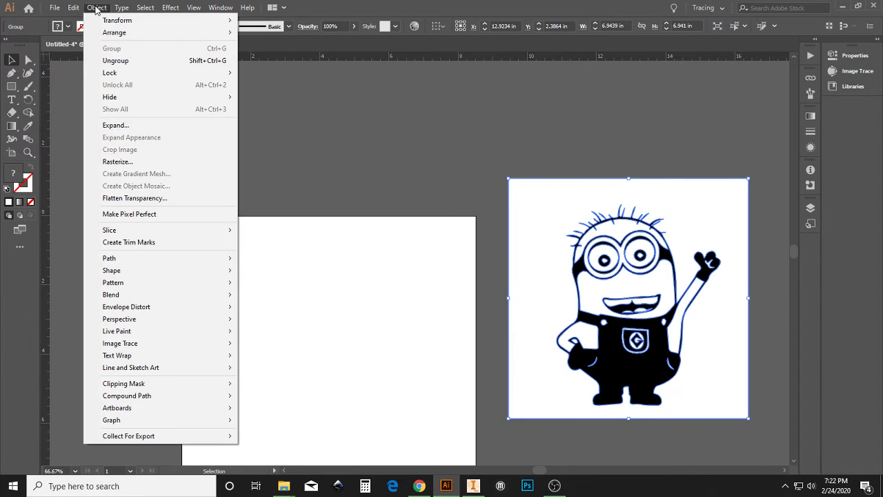
{"action": "left_click", "coordinate": [110, 60]}
{"action": "left_click", "coordinate": [465, 179]}
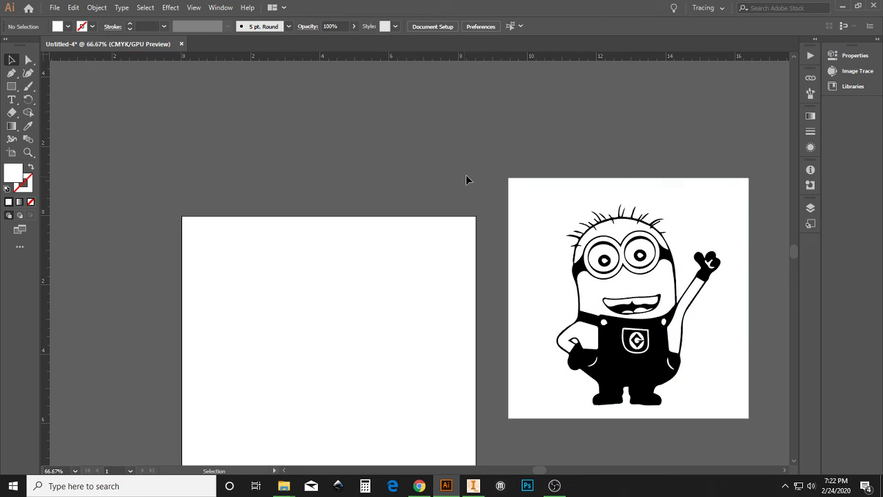
{"action": "left_click", "coordinate": [544, 204]}
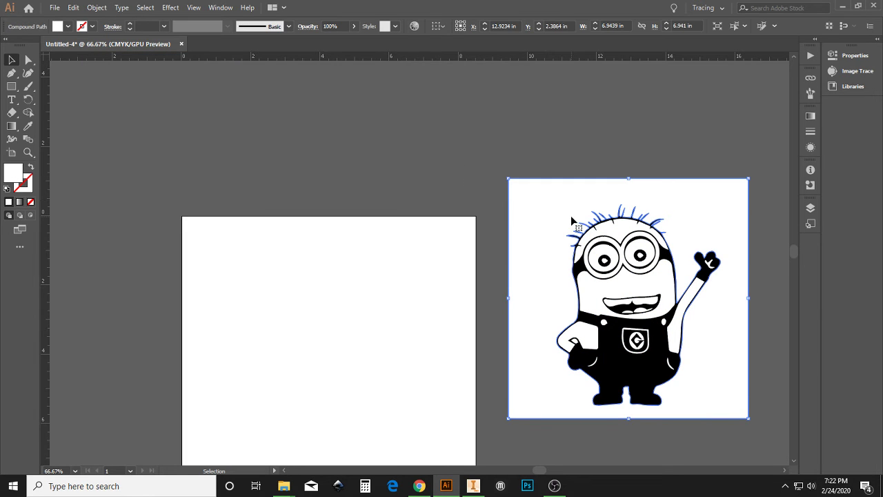
{"action": "key", "text": "Delete"}
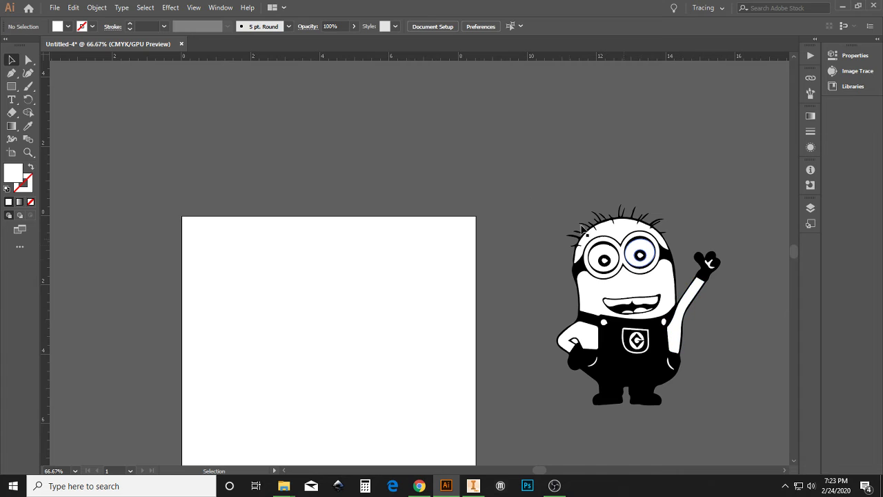
Remove every white-filled shape via Select > Same > Fill Color, then drag the black body onto the artboard.
{"action": "left_click", "coordinate": [144, 9]}
{"action": "mouse_move", "coordinate": [163, 116]}
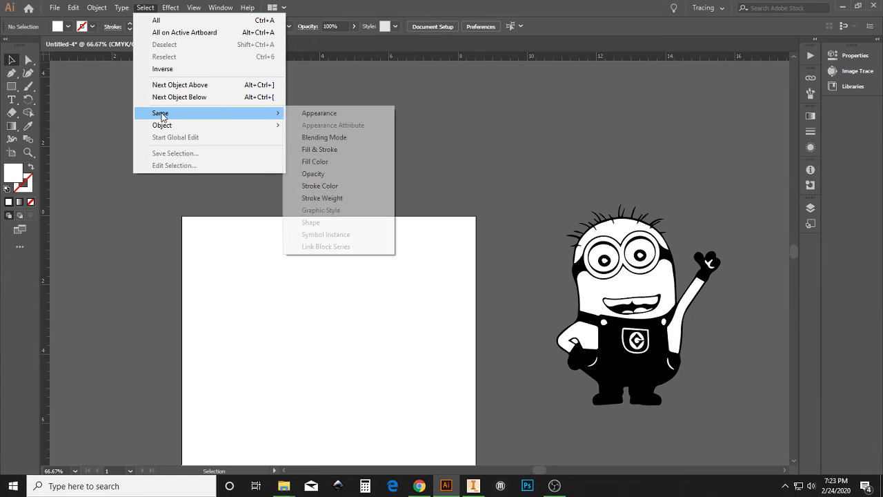
{"action": "left_click", "coordinate": [333, 163]}
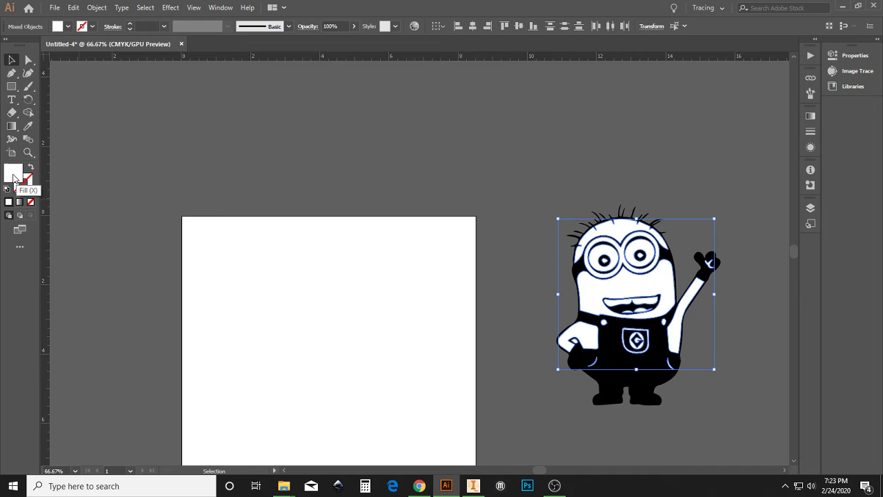
{"action": "left_click", "coordinate": [134, 234]}
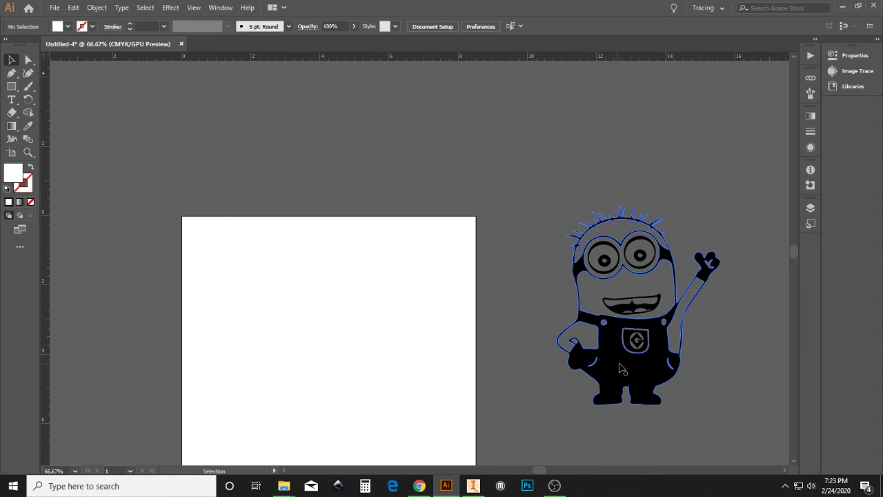
{"action": "left_click_drag", "start_coordinate": [621, 368], "coordinate": [258, 231]}
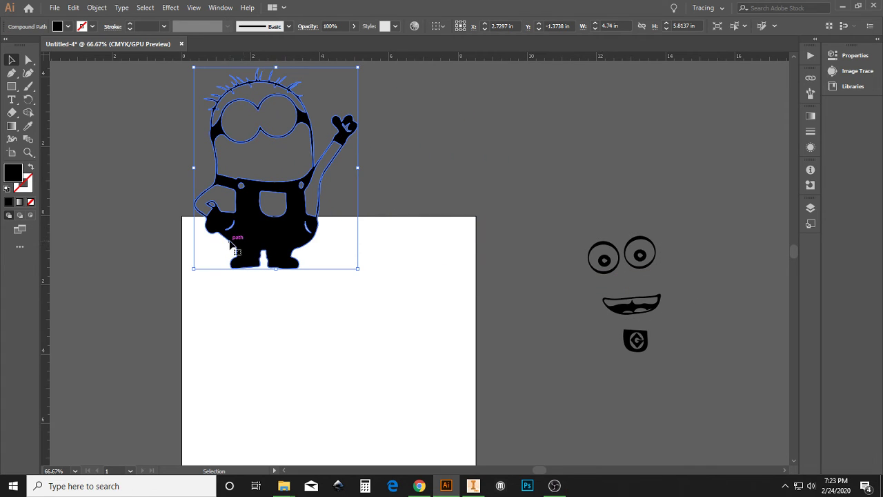
Undo the body move, marquee-select body, eyes, mouth and badge, and group them.
{"action": "key", "text": "ctrl+z"}
{"action": "key", "text": "ctrl+z"}
{"action": "left_click", "coordinate": [506, 147]}
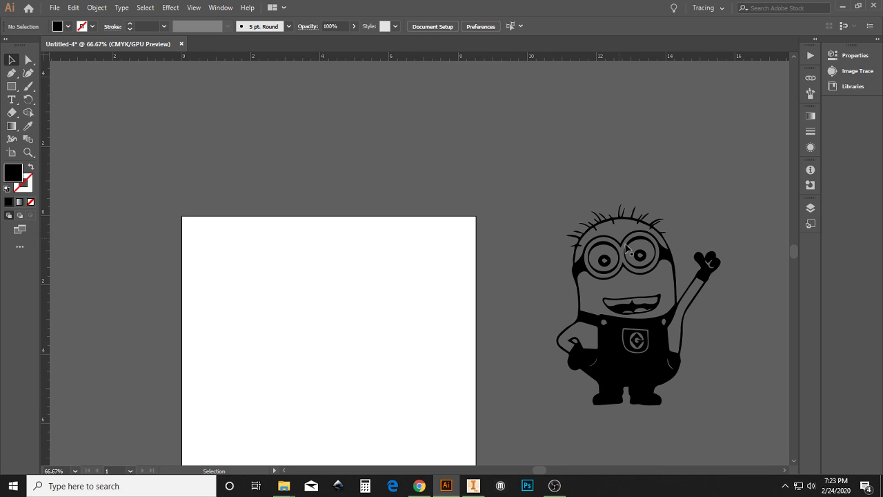
{"action": "left_click_drag", "start_coordinate": [652, 357], "coordinate": [758, 448]}
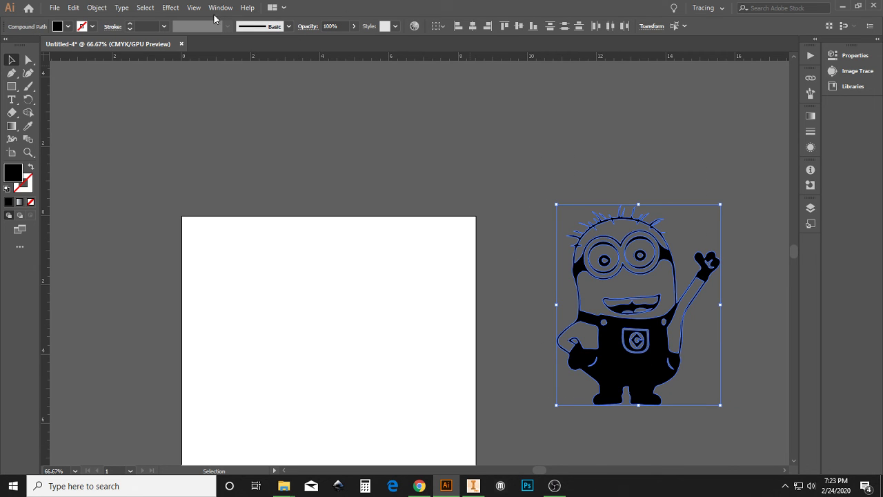
{"action": "left_click", "coordinate": [97, 7]}
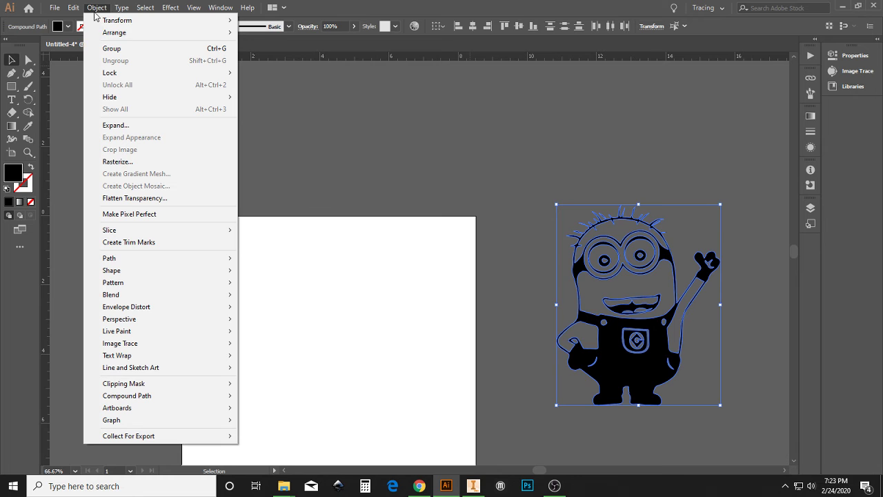
{"action": "left_click", "coordinate": [110, 48]}
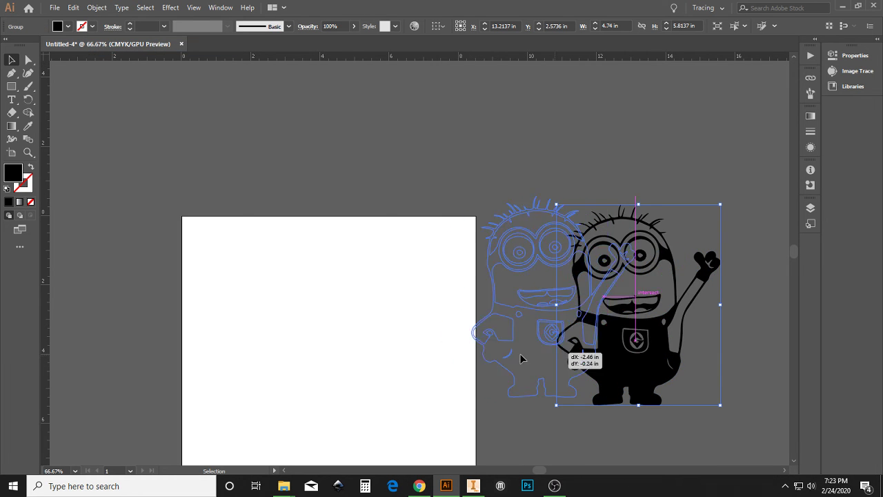
Scale the grouped minion down to about 3.95 × 4.84 in and drag it onto the artboard.
{"action": "left_click_drag", "start_coordinate": [521, 358], "coordinate": [629, 289]}
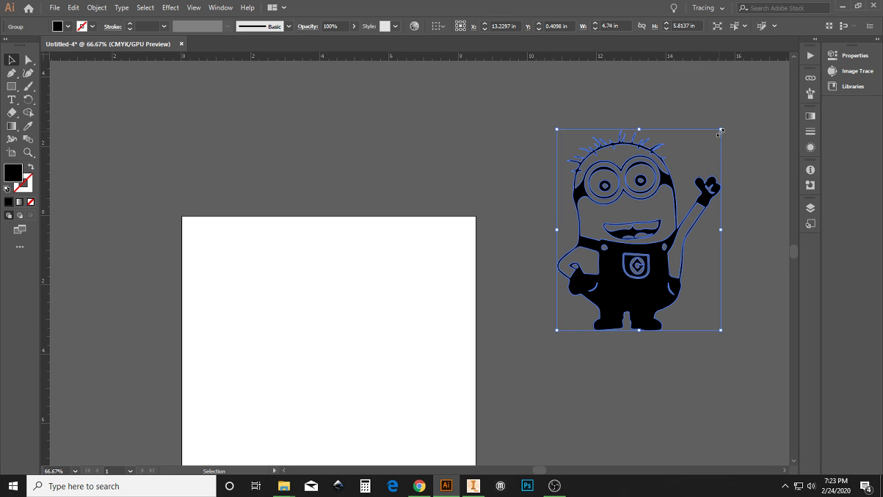
{"action": "left_click_drag", "start_coordinate": [720, 130], "coordinate": [696, 161]}
{"action": "left_click", "coordinate": [552, 123]}
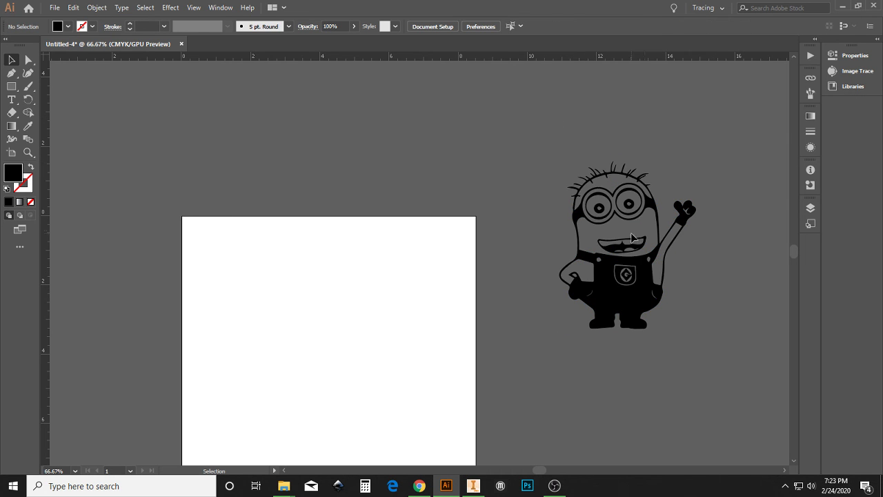
{"action": "left_click_drag", "start_coordinate": [638, 302], "coordinate": [298, 378]}
{"action": "left_click", "coordinate": [624, 309]}
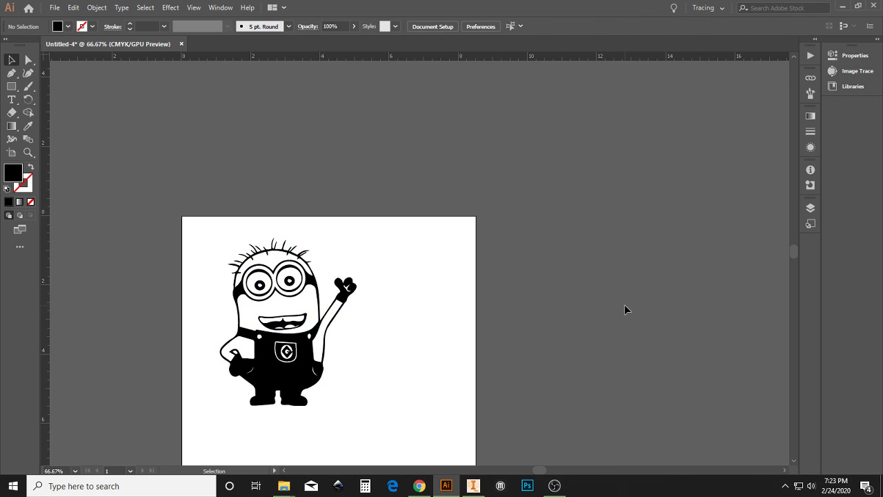